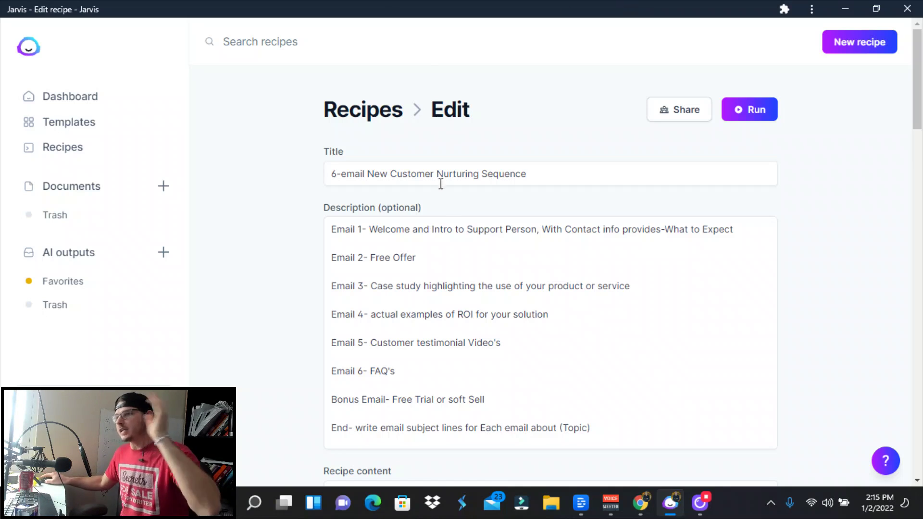
Step: Review the 6-email New Customer Nurturing Sequence recipe's description outline and its content instructions for Emails 1 through 4
{"action": "scroll", "coordinate": [428, 218], "scroll_direction": "down", "scroll_amount": 3}
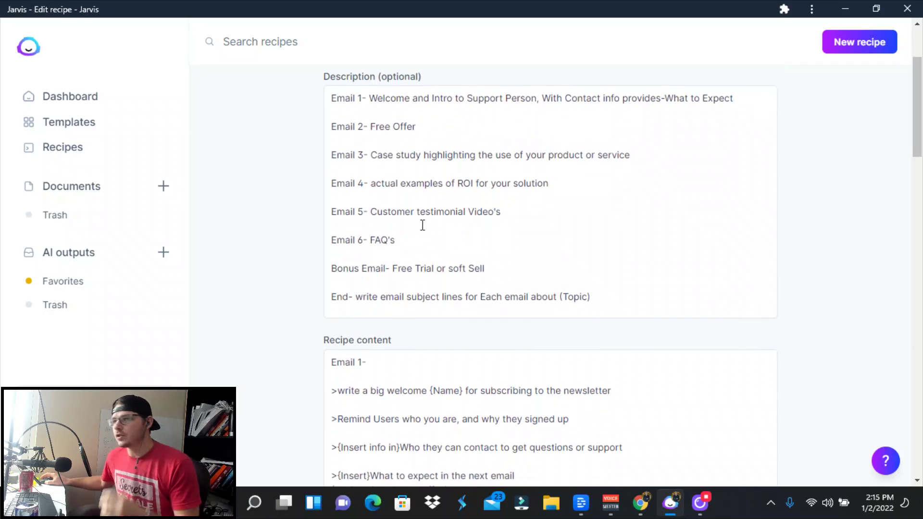
{"action": "scroll", "coordinate": [414, 255], "scroll_direction": "up", "scroll_amount": 3}
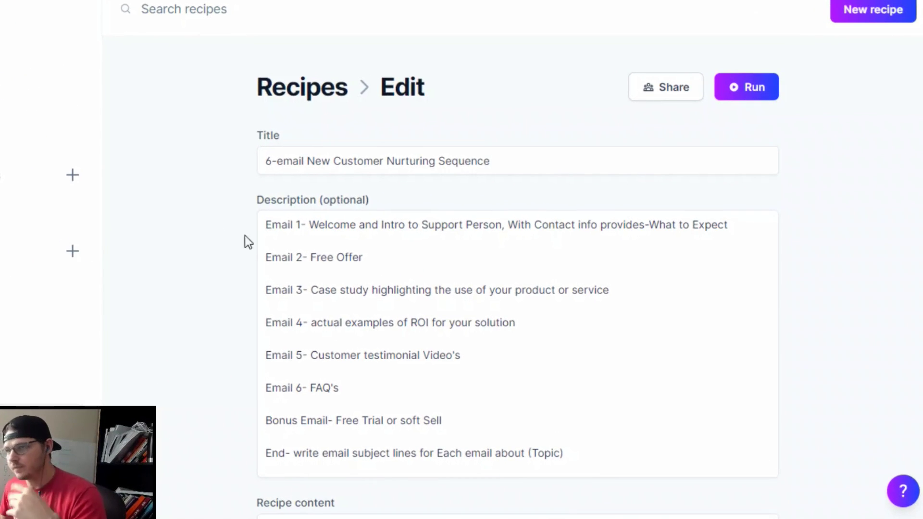
{"action": "scroll", "coordinate": [379, 387], "scroll_direction": "down", "scroll_amount": 3}
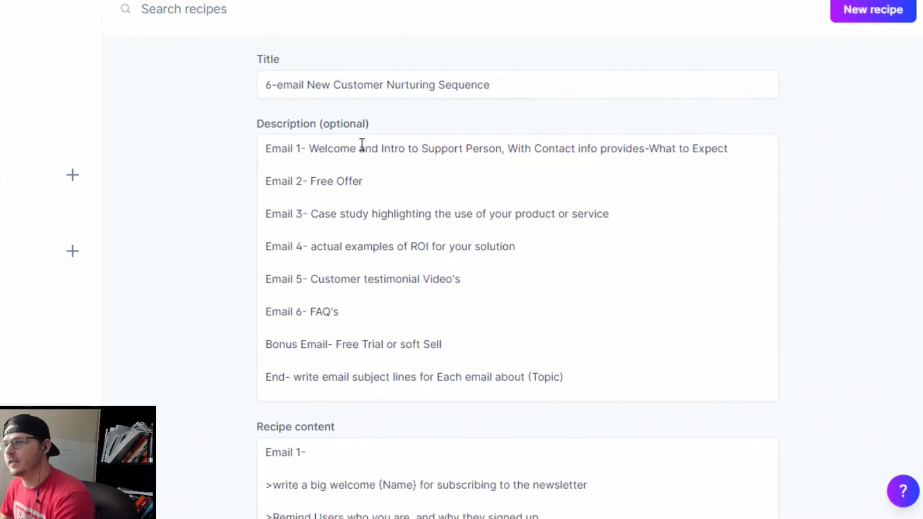
{"action": "scroll", "coordinate": [369, 398], "scroll_direction": "up", "scroll_amount": 3}
{"action": "scroll", "coordinate": [371, 395], "scroll_direction": "down", "scroll_amount": 3}
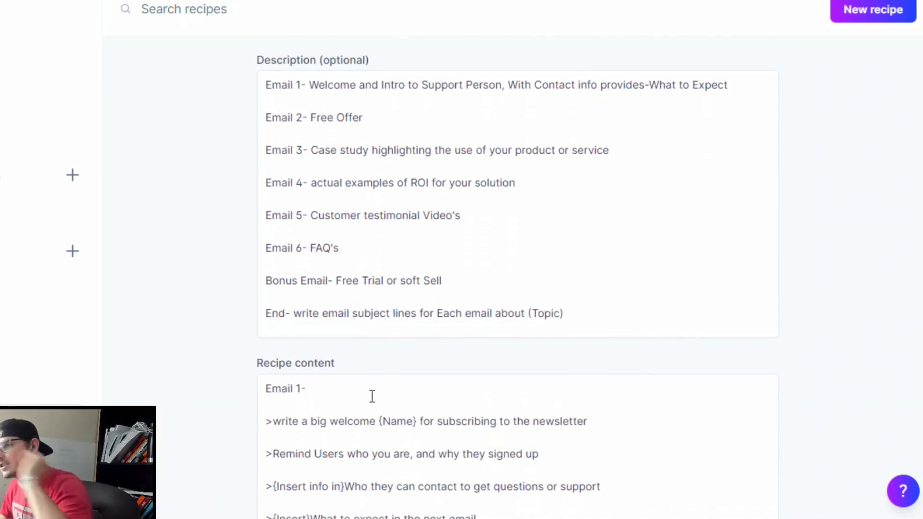
{"action": "scroll", "coordinate": [375, 369], "scroll_direction": "down", "scroll_amount": 5}
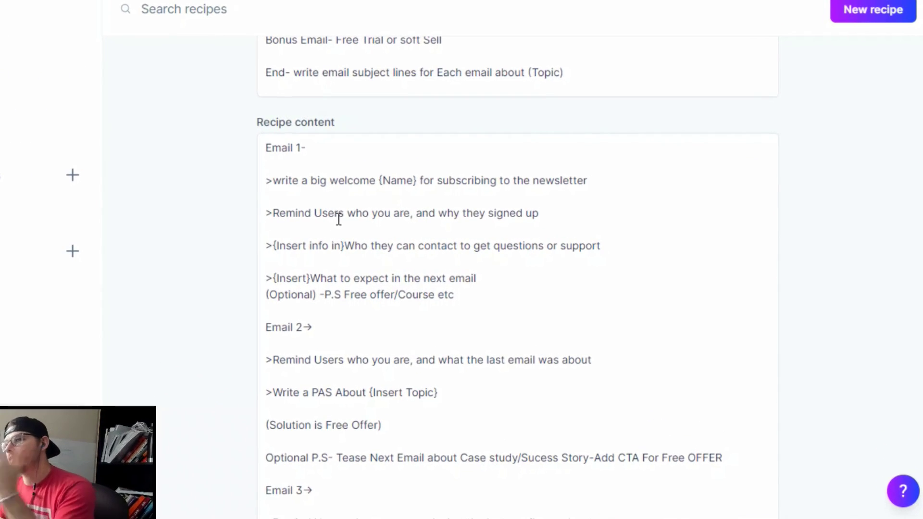
{"action": "scroll", "coordinate": [535, 208], "scroll_direction": "down", "scroll_amount": 3}
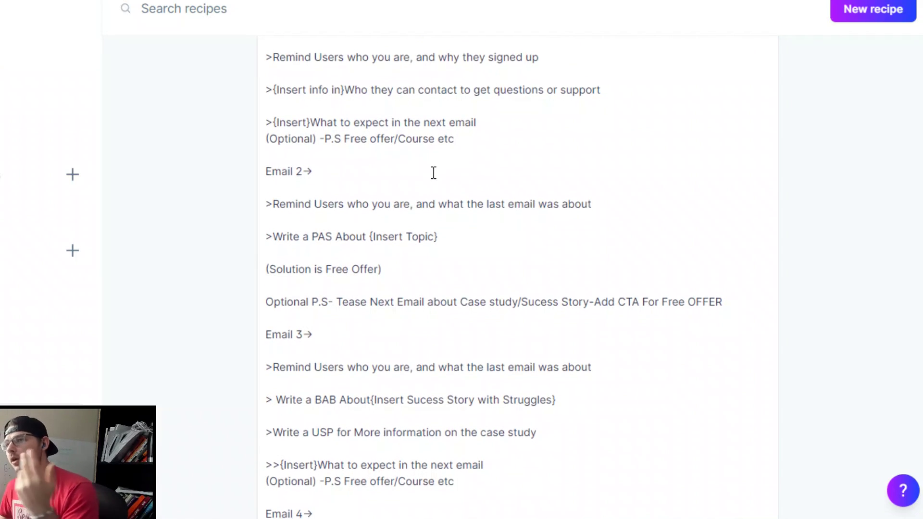
{"action": "scroll", "coordinate": [433, 173], "scroll_direction": "down", "scroll_amount": 2}
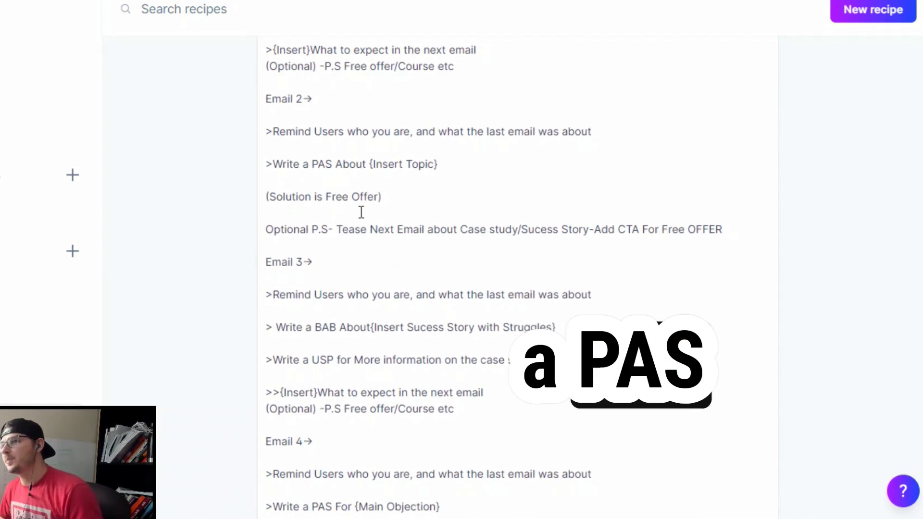
{"action": "scroll", "coordinate": [391, 202], "scroll_direction": "down", "scroll_amount": 2}
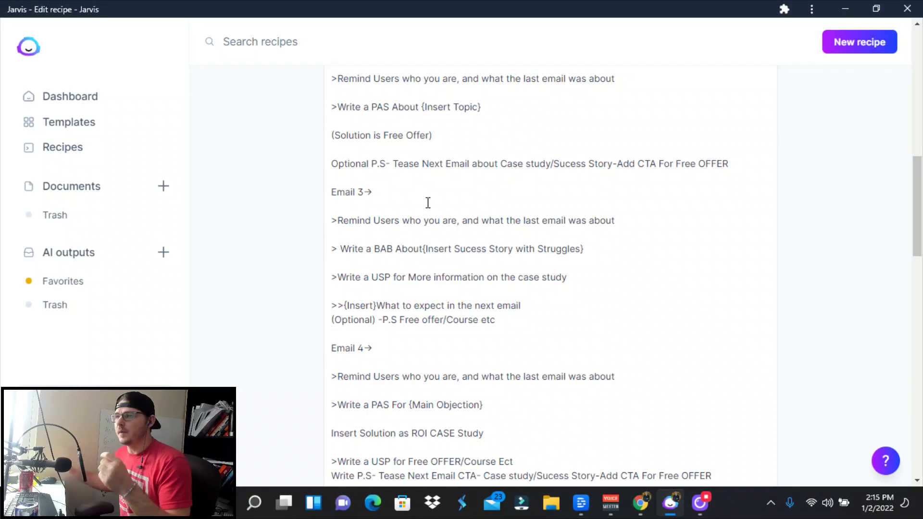
{"action": "scroll", "coordinate": [421, 128], "scroll_direction": "down", "scroll_amount": 1}
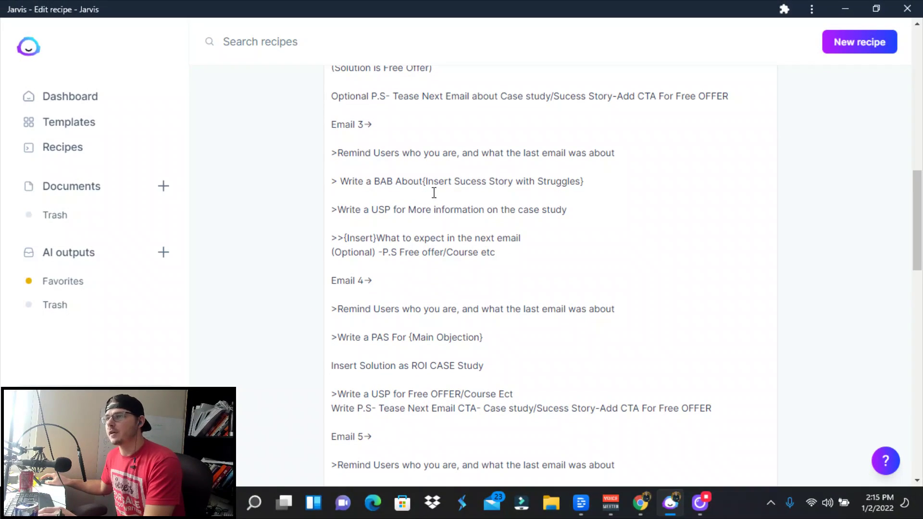
{"action": "scroll", "coordinate": [488, 206], "scroll_direction": "down", "scroll_amount": 5}
Step: Examine the recipe content again from Email 1 through Email 5, including the PAS, BAB and USP writing prompts
{"action": "scroll", "coordinate": [379, 124], "scroll_direction": "up", "scroll_amount": 10}
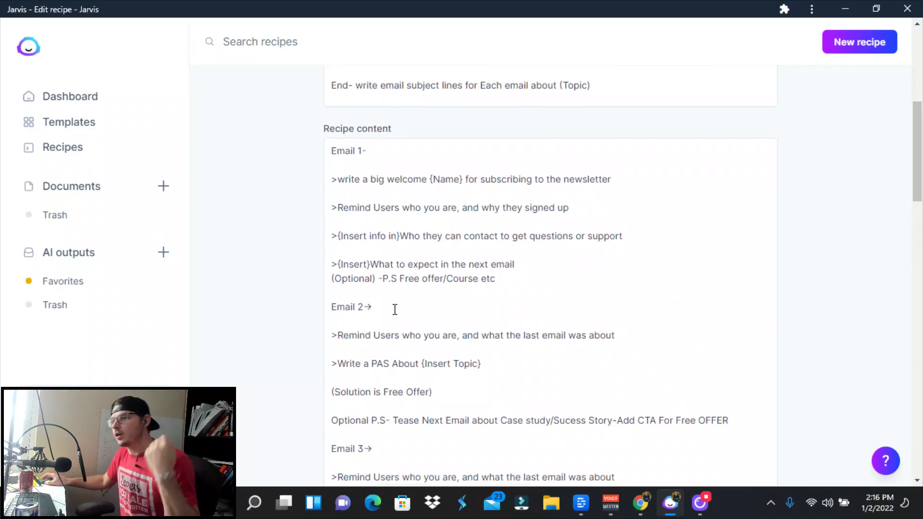
{"action": "scroll", "coordinate": [399, 348], "scroll_direction": "down", "scroll_amount": 3}
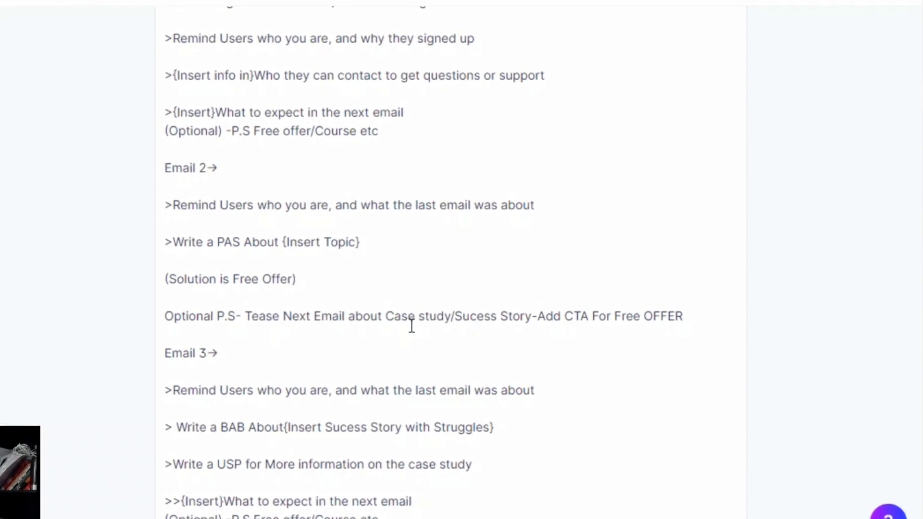
{"action": "scroll", "coordinate": [253, 203], "scroll_direction": "down", "scroll_amount": 2}
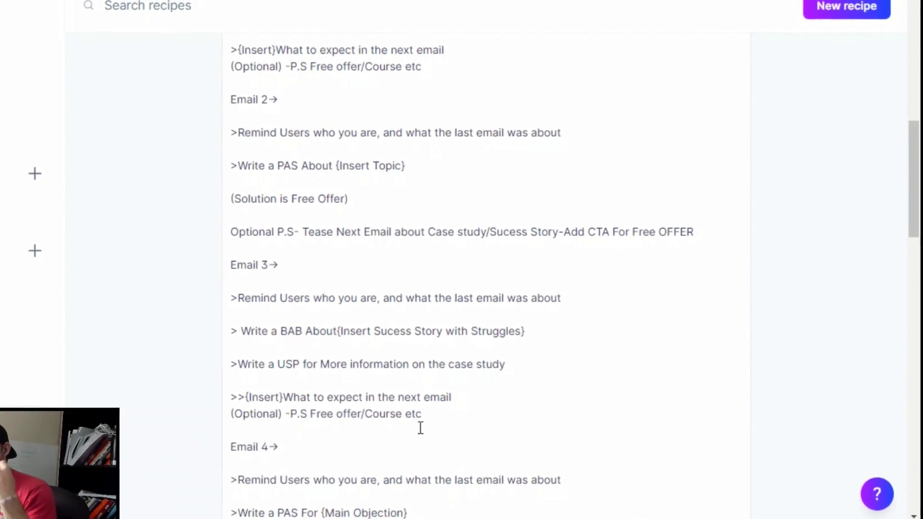
{"action": "scroll", "coordinate": [406, 296], "scroll_direction": "down", "scroll_amount": 2}
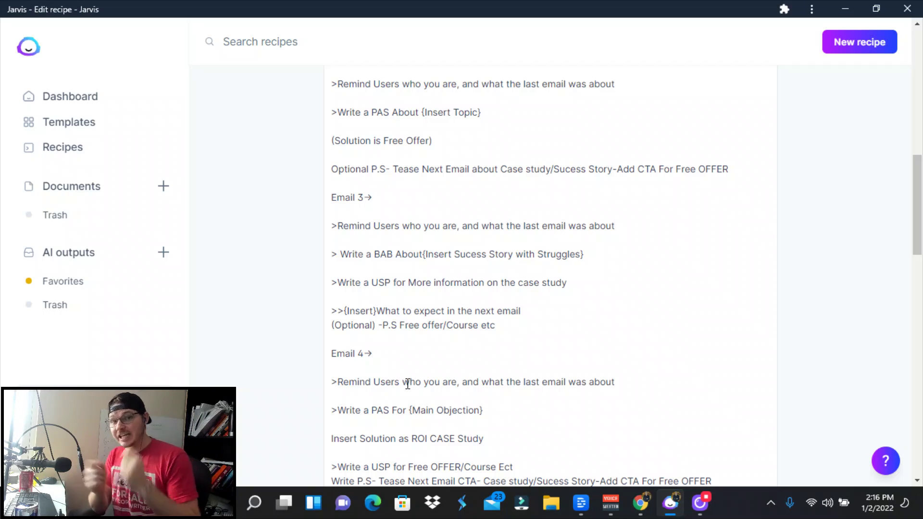
{"action": "scroll", "coordinate": [406, 383], "scroll_direction": "down", "scroll_amount": 1}
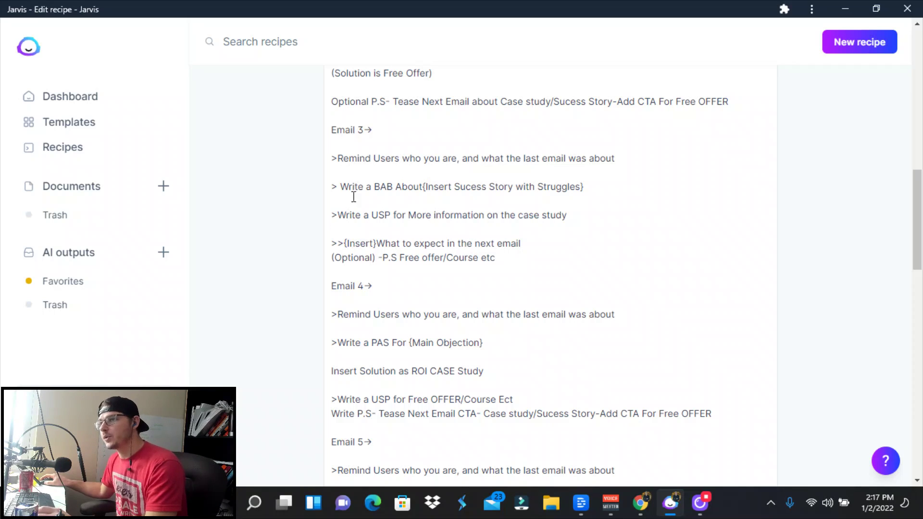
{"action": "scroll", "coordinate": [385, 164], "scroll_direction": "down", "scroll_amount": 2}
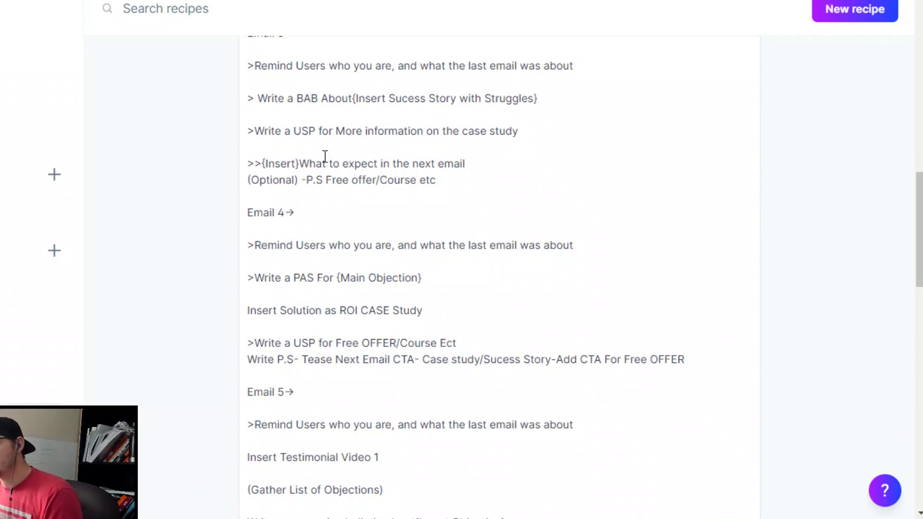
{"action": "scroll", "coordinate": [324, 156], "scroll_direction": "down", "scroll_amount": 2}
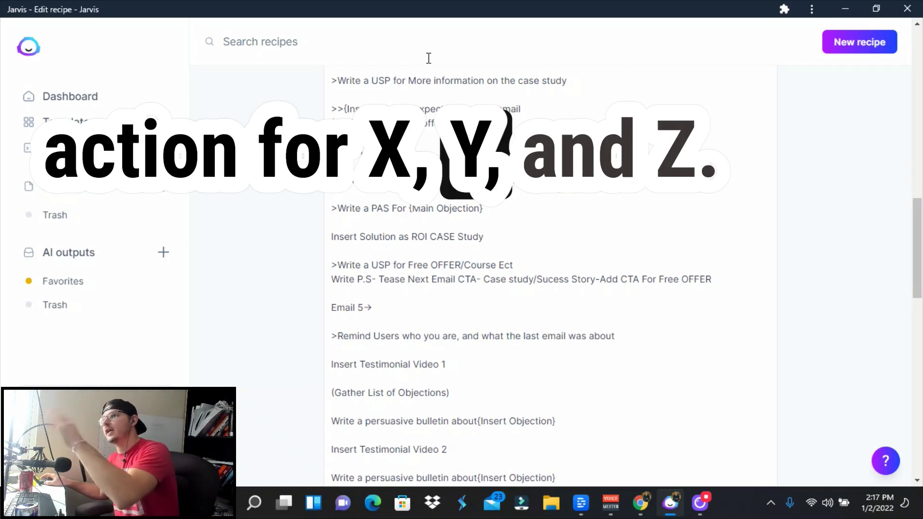
{"action": "scroll", "coordinate": [405, 168], "scroll_direction": "down", "scroll_amount": 2}
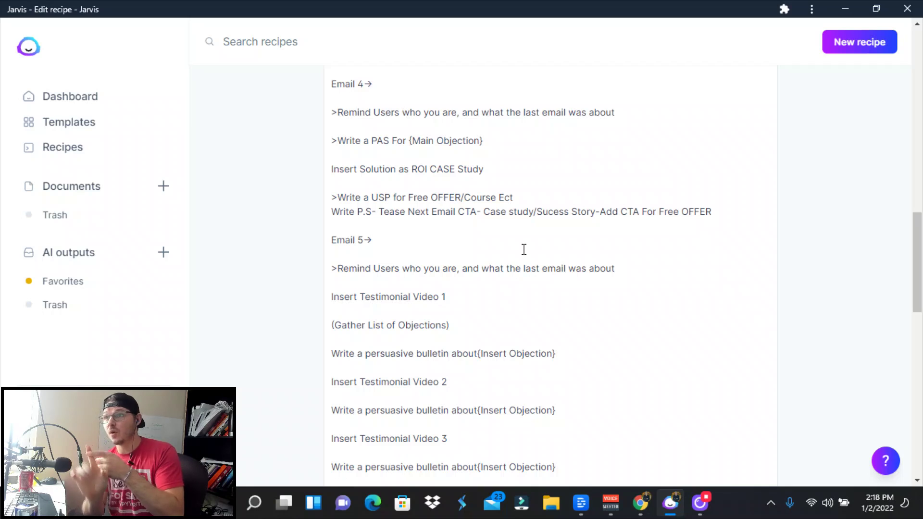
Step: Examine the recipe's later instructions, covering the Email 5 testimonials, Email 6 FAQs and objections, and Email 7 resources and offers
{"action": "scroll", "coordinate": [571, 318], "scroll_direction": "down", "scroll_amount": 15}
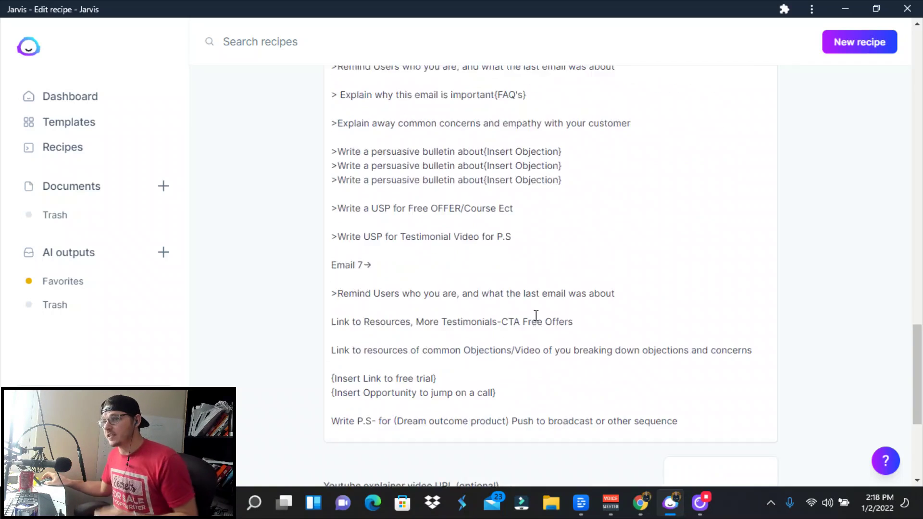
{"action": "scroll", "coordinate": [486, 269], "scroll_direction": "up", "scroll_amount": 11}
{"action": "scroll", "coordinate": [483, 266], "scroll_direction": "up", "scroll_amount": 10}
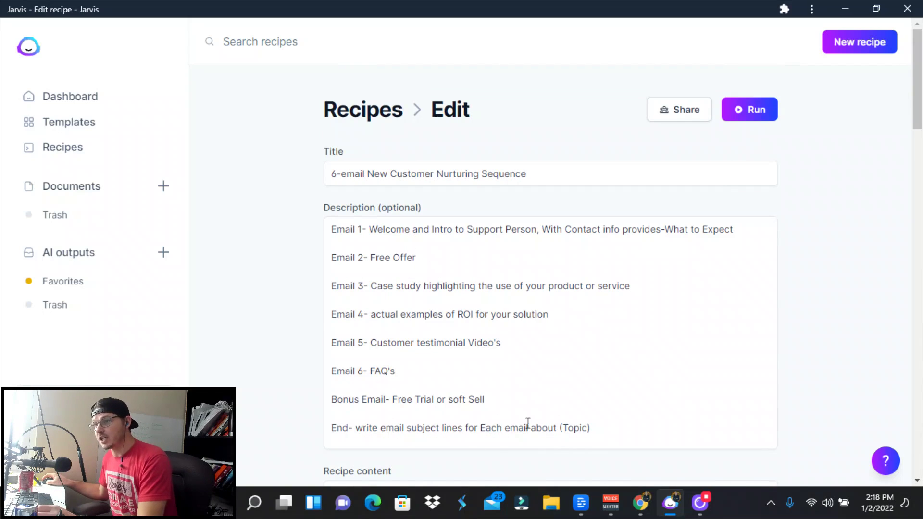
{"action": "scroll", "coordinate": [474, 397], "scroll_direction": "down", "scroll_amount": 9}
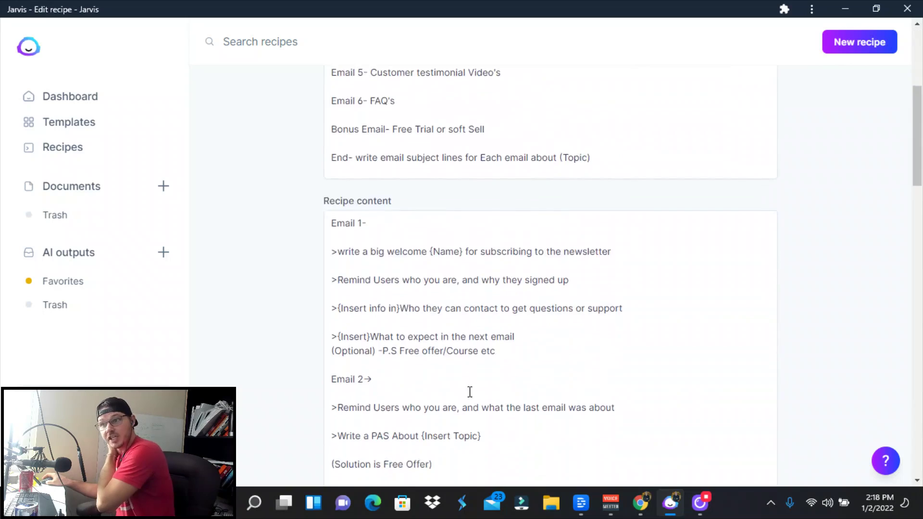
{"action": "scroll", "coordinate": [461, 382], "scroll_direction": "down", "scroll_amount": 4}
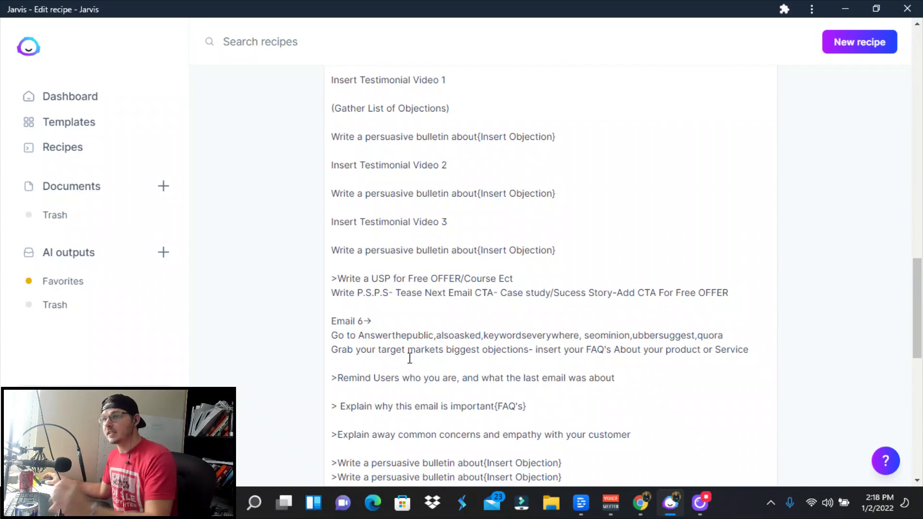
{"action": "scroll", "coordinate": [451, 221], "scroll_direction": "down", "scroll_amount": 2}
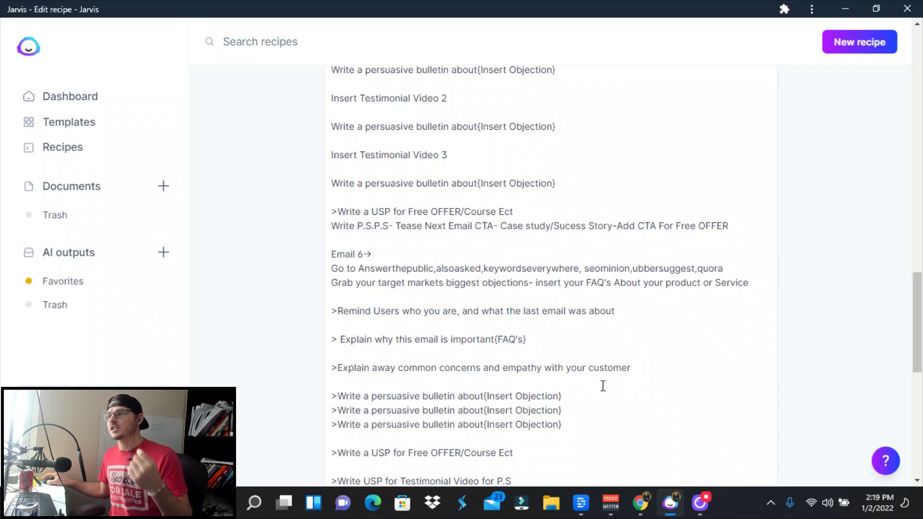
{"action": "scroll", "coordinate": [595, 305], "scroll_direction": "down", "scroll_amount": 2}
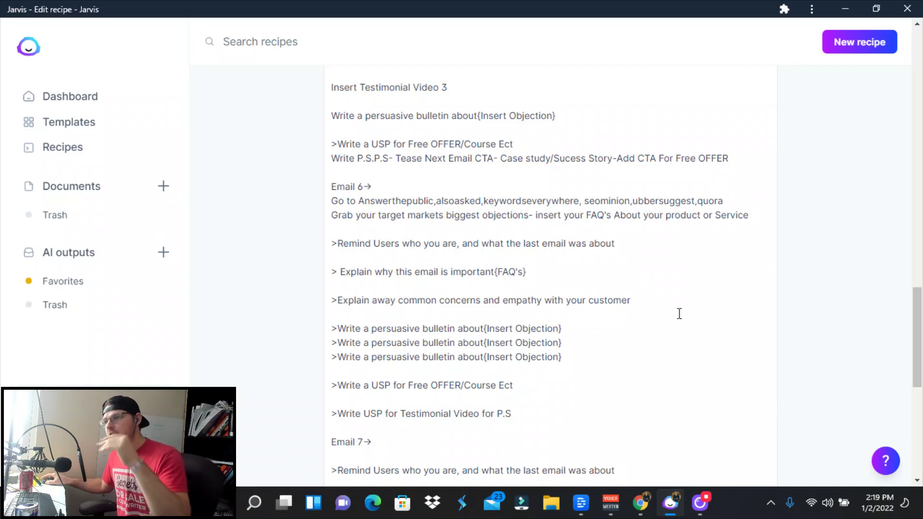
{"action": "scroll", "coordinate": [451, 338], "scroll_direction": "down", "scroll_amount": 3}
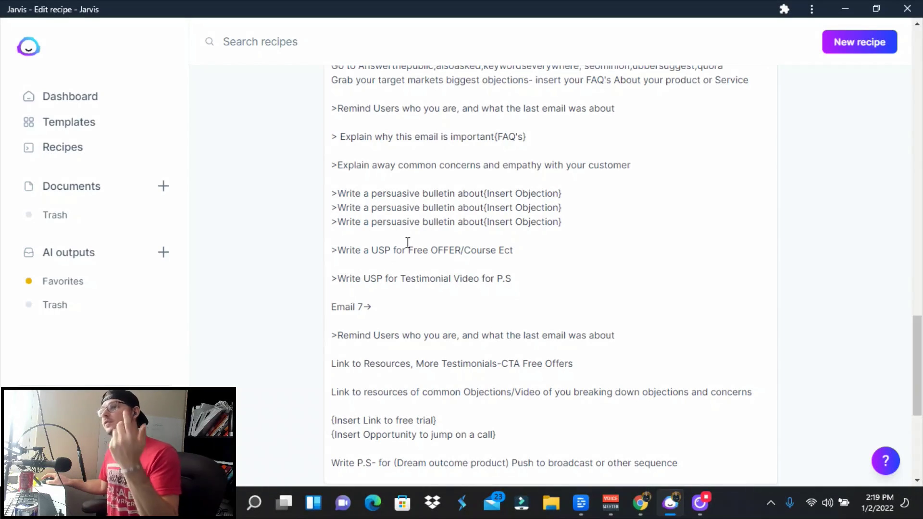
{"action": "scroll", "coordinate": [408, 242], "scroll_direction": "down", "scroll_amount": 3}
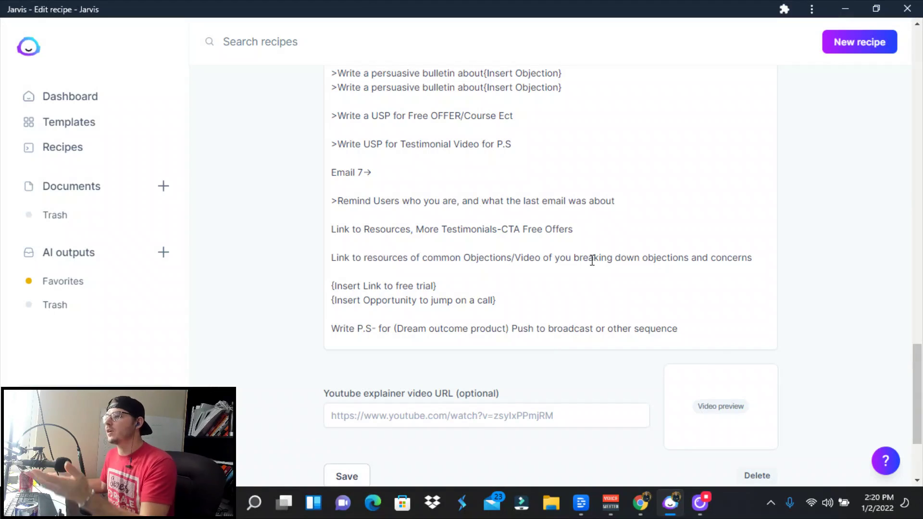
Step: Highlight the "What to expect in the next email" and optional P.S. lines under Email 1 in the recipe content
{"action": "scroll", "coordinate": [520, 305], "scroll_direction": "up", "scroll_amount": 20}
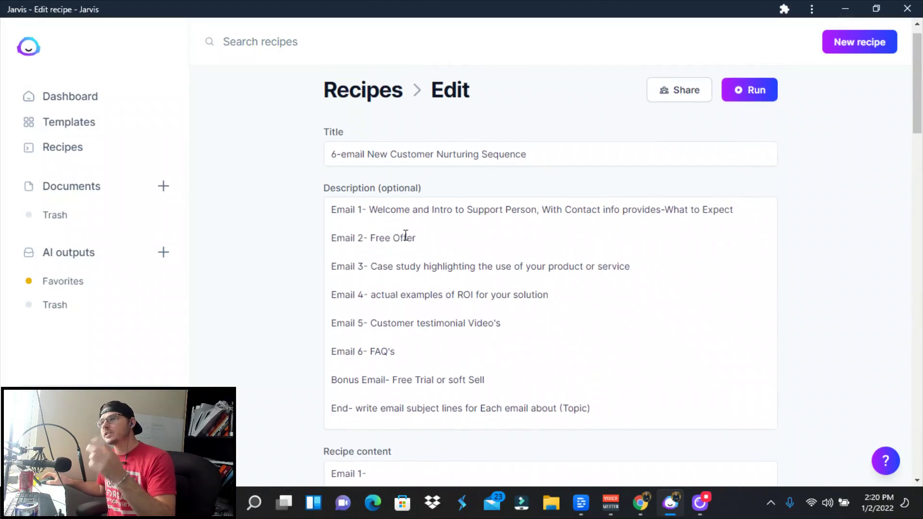
{"action": "scroll", "coordinate": [382, 243], "scroll_direction": "down", "scroll_amount": 10}
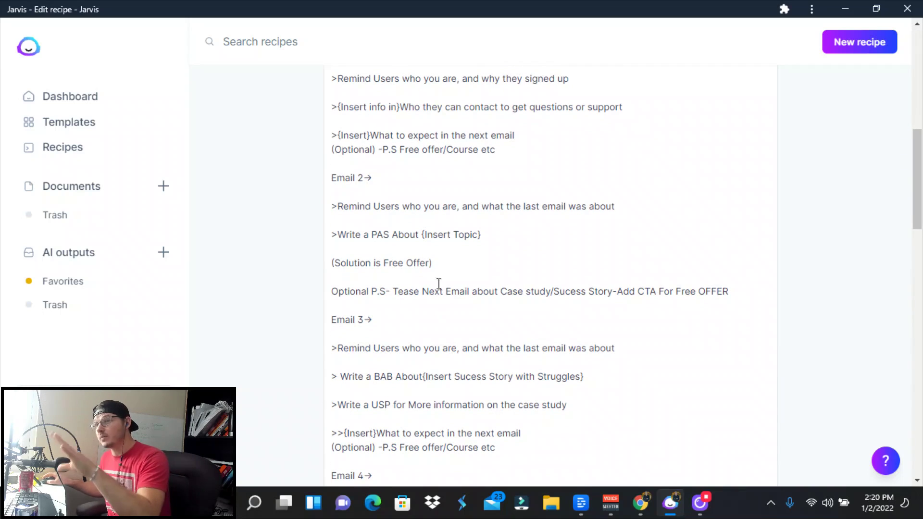
{"action": "left_click_drag", "start_coordinate": [339, 135], "coordinate": [425, 168]}
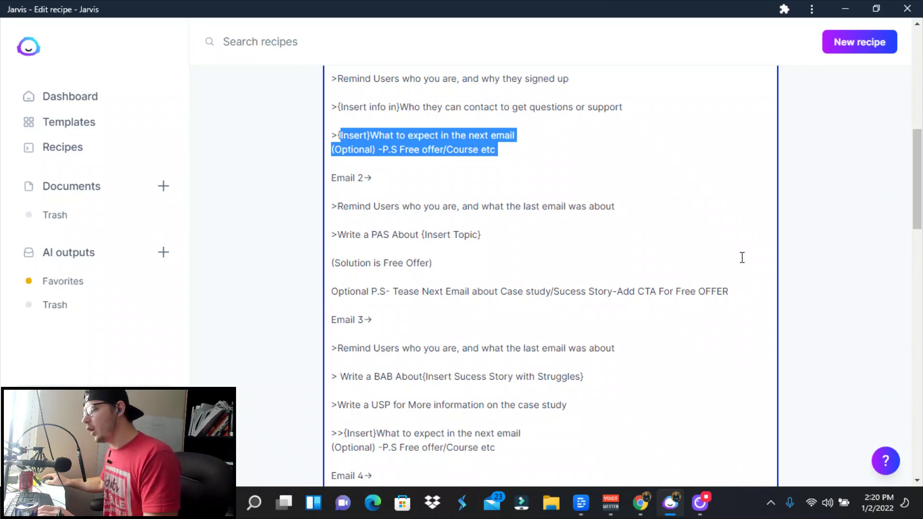
Step: Switch to the "Copy of 25 Proven Sales Email Templates" document in Google Docs and view its First Touch Emails section
{"action": "left_click", "coordinate": [640, 502]}
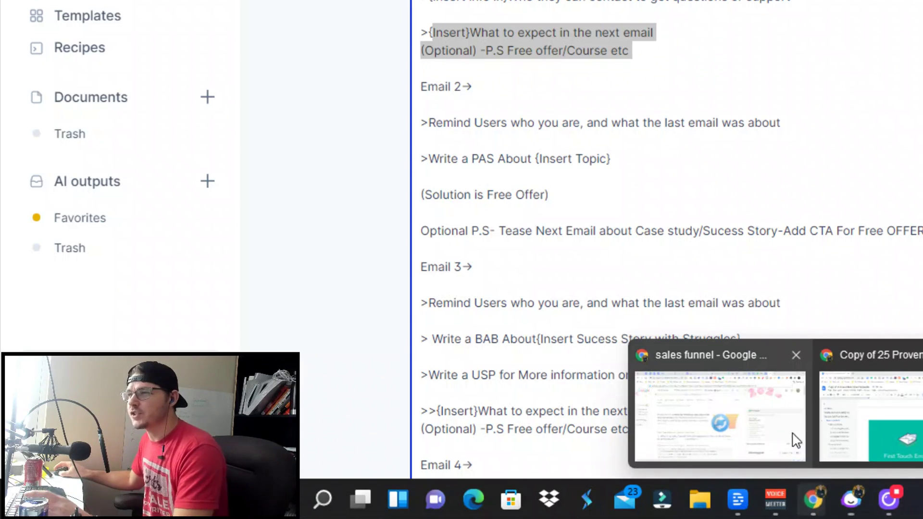
{"action": "left_click", "coordinate": [852, 427]}
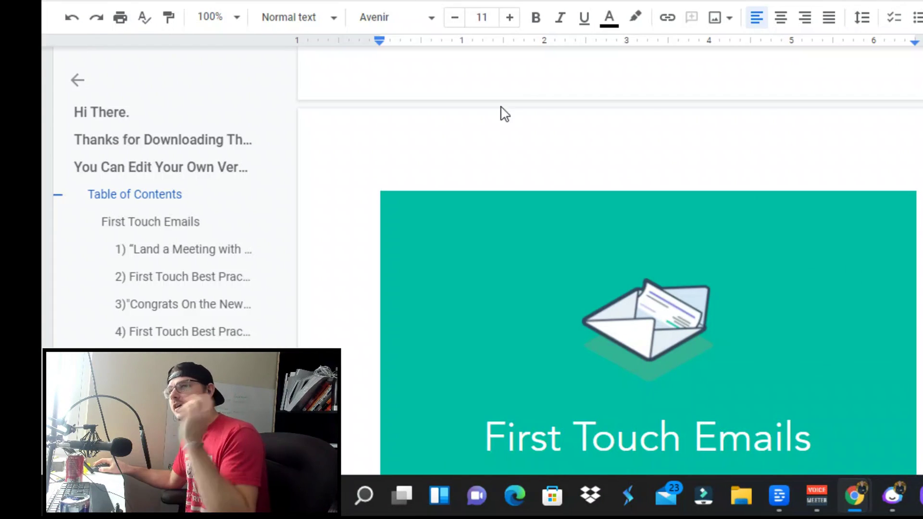
{"action": "scroll", "coordinate": [495, 192], "scroll_direction": "down", "scroll_amount": 5}
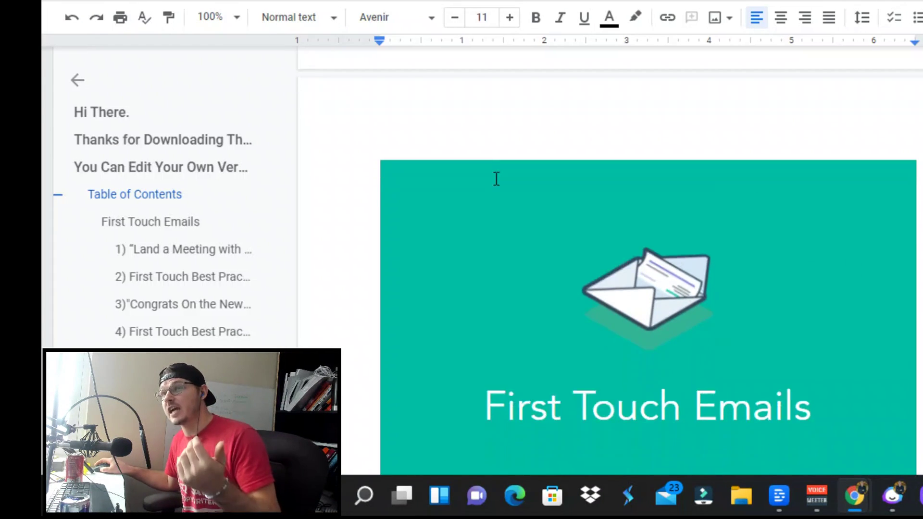
{"action": "scroll", "coordinate": [514, 199], "scroll_direction": "down", "scroll_amount": 2}
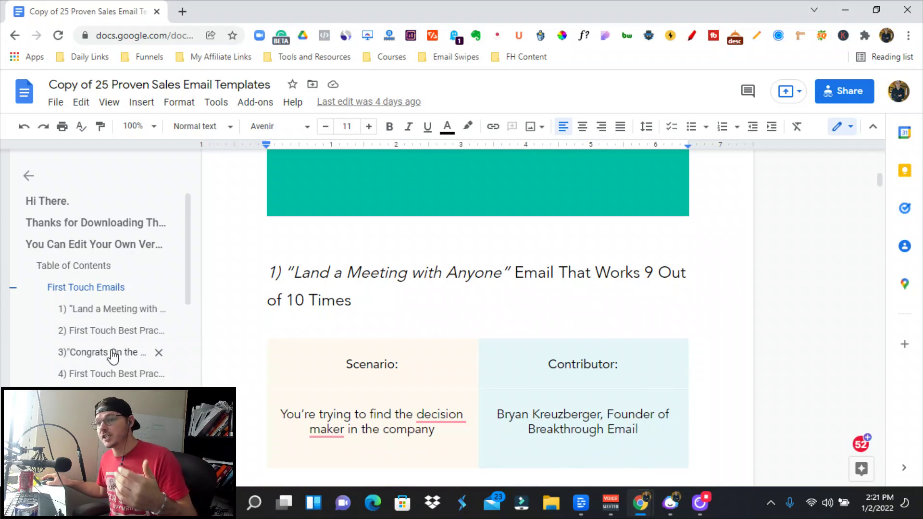
Step: Browse the document outline down to the full email sequence entries and view the "Keeping Your Information on File" template pages
{"action": "scroll", "coordinate": [113, 353], "scroll_direction": "down", "scroll_amount": 5}
{"action": "scroll", "coordinate": [107, 325], "scroll_direction": "down", "scroll_amount": 4}
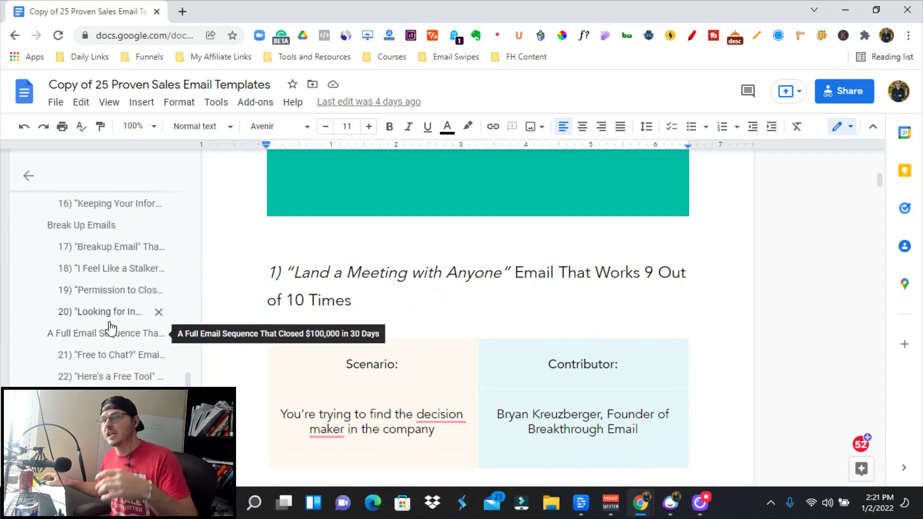
{"action": "scroll", "coordinate": [109, 325], "scroll_direction": "up", "scroll_amount": 5}
{"action": "scroll", "coordinate": [60, 278], "scroll_direction": "down", "scroll_amount": 5}
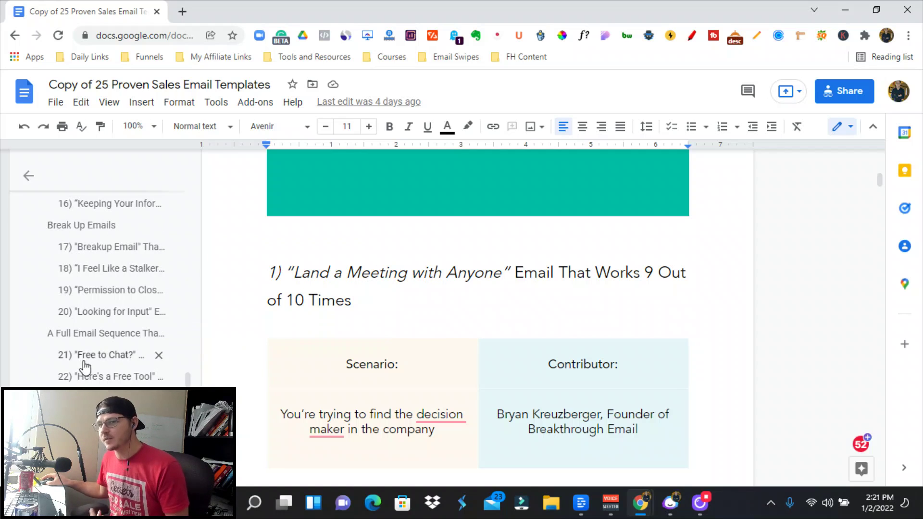
{"action": "left_click_drag", "start_coordinate": [879, 180], "coordinate": [880, 379]}
{"action": "scroll", "coordinate": [294, 298], "scroll_direction": "up", "scroll_amount": 8}
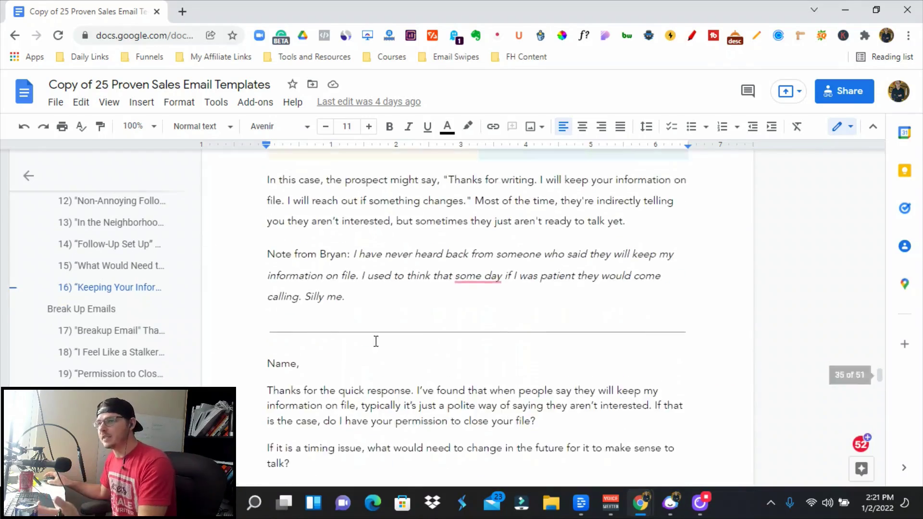
Step: Review follow-up email templates 15, 14 and 13 in reverse order, including the "Follow-Up Set Up" and in-person meeting examples
{"action": "scroll", "coordinate": [393, 264], "scroll_direction": "up", "scroll_amount": 10}
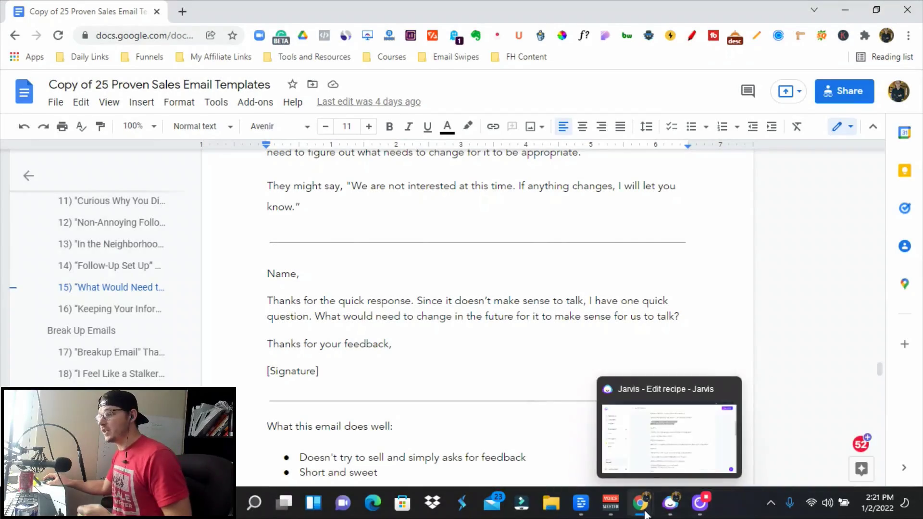
{"action": "mouse_move", "coordinate": [644, 510]}
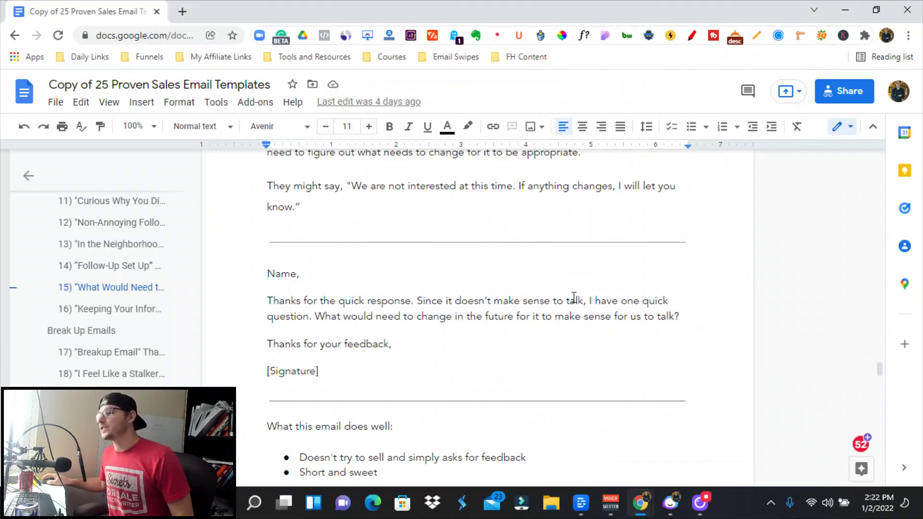
{"action": "scroll", "coordinate": [428, 336], "scroll_direction": "up", "scroll_amount": 20}
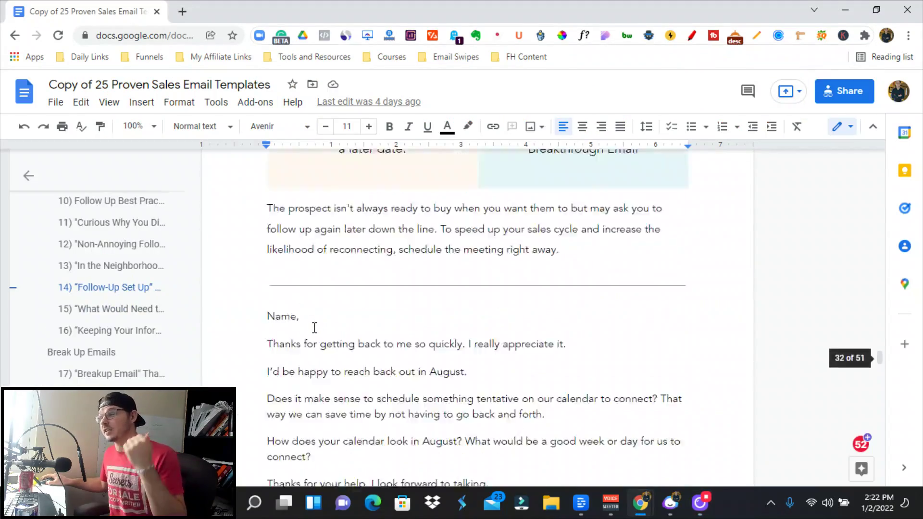
{"action": "scroll", "coordinate": [531, 401], "scroll_direction": "up", "scroll_amount": 3}
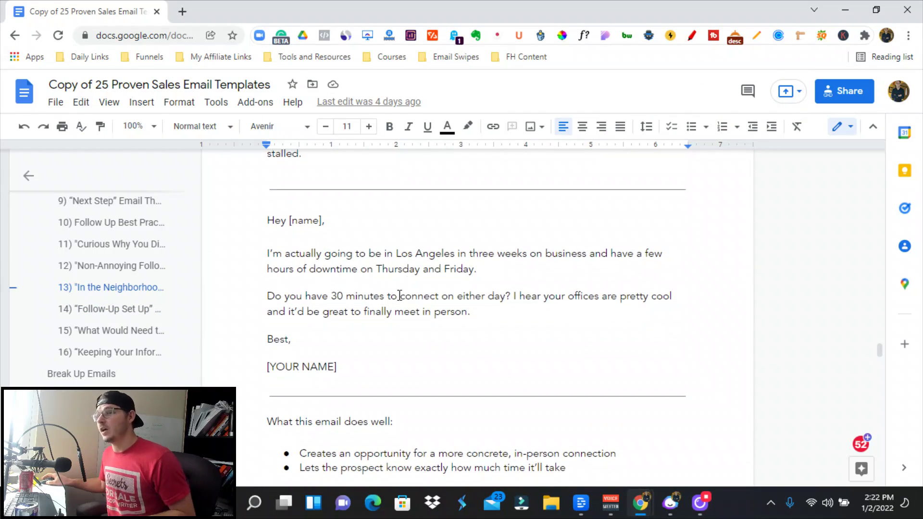
{"action": "scroll", "coordinate": [397, 294], "scroll_direction": "up", "scroll_amount": 6}
{"action": "scroll", "coordinate": [173, 128], "scroll_direction": "up", "scroll_amount": 6}
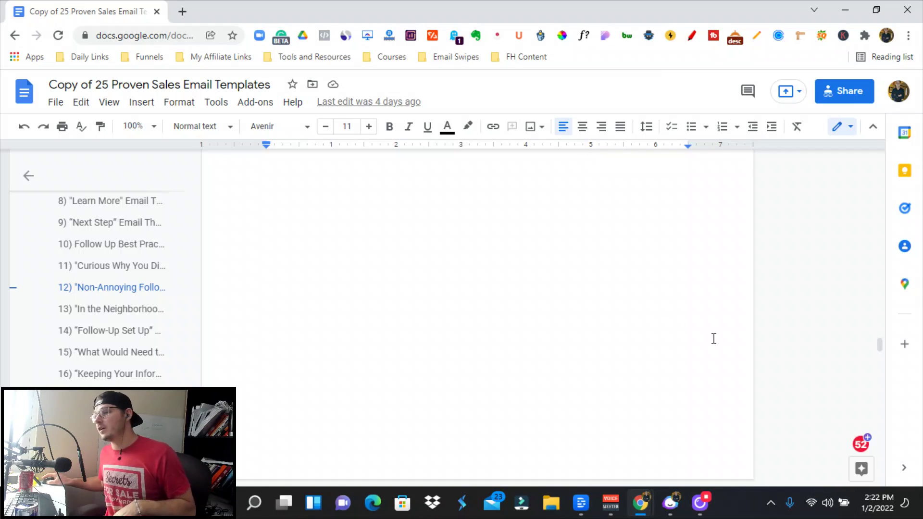
Step: Review follow-up email templates 12 and 11, covering the message after a first meeting and the feedback request to a prospect who didn't purchase
{"action": "scroll", "coordinate": [437, 284], "scroll_direction": "up", "scroll_amount": 3}
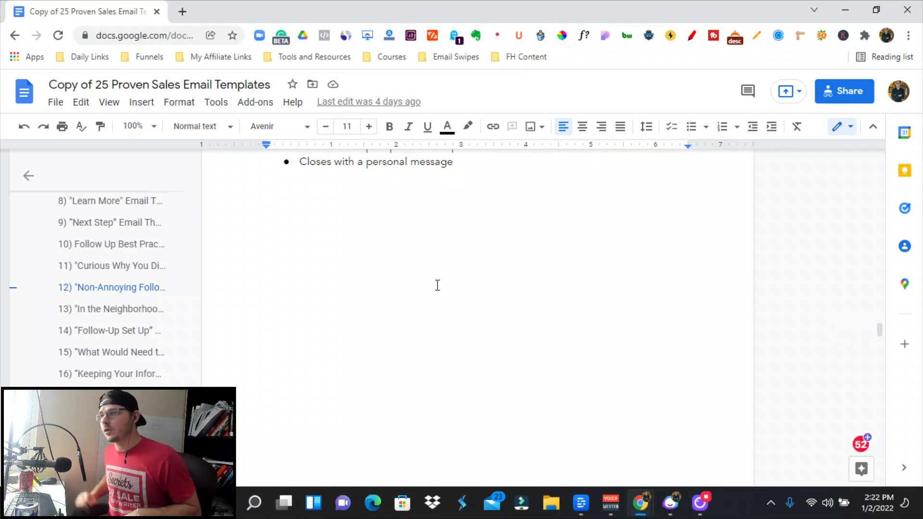
{"action": "scroll", "coordinate": [239, 231], "scroll_direction": "up", "scroll_amount": 10}
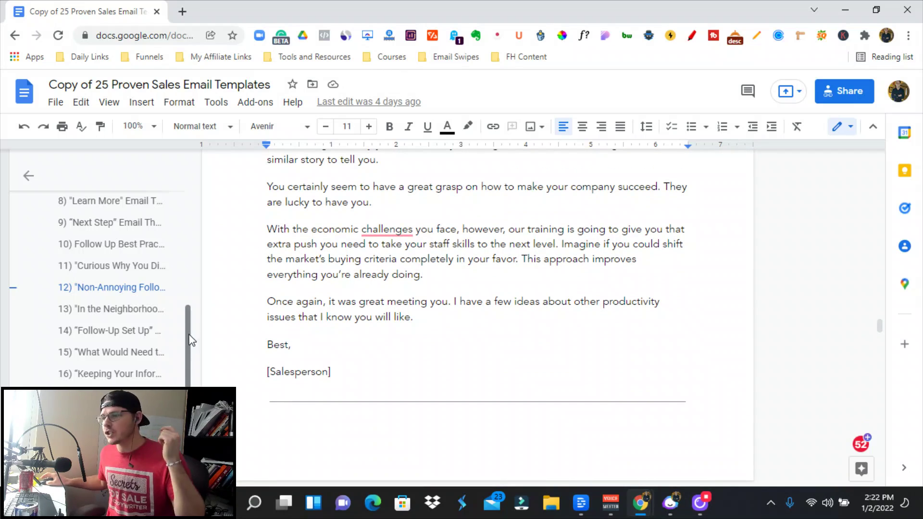
{"action": "mouse_move", "coordinate": [670, 502]}
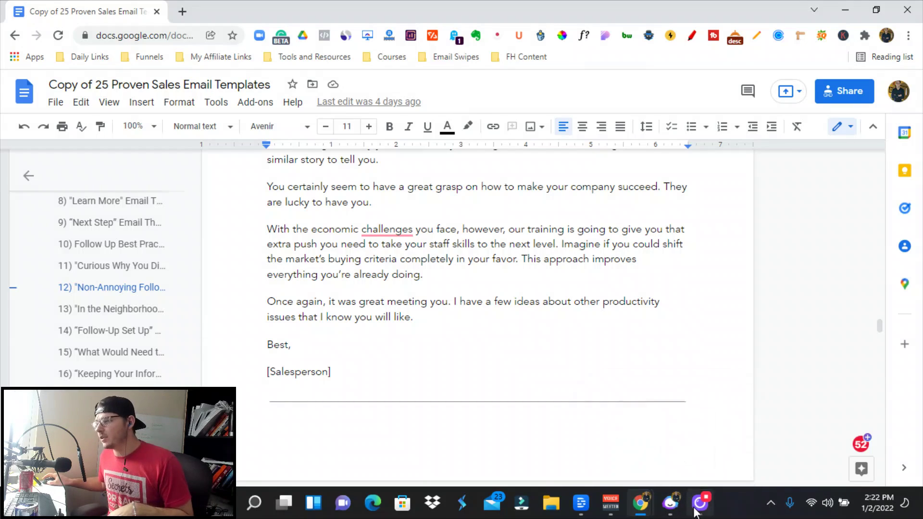
{"action": "mouse_move", "coordinate": [700, 503]}
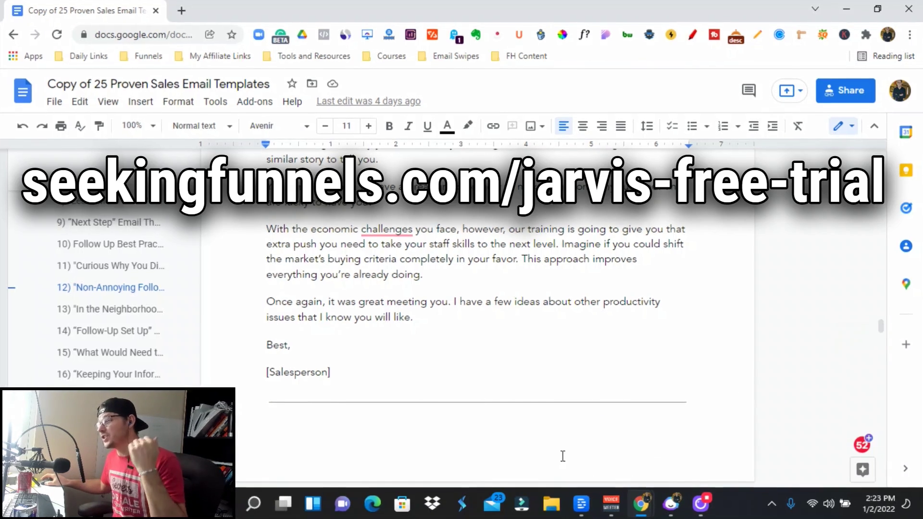
{"action": "scroll", "coordinate": [540, 351], "scroll_direction": "up", "scroll_amount": 1}
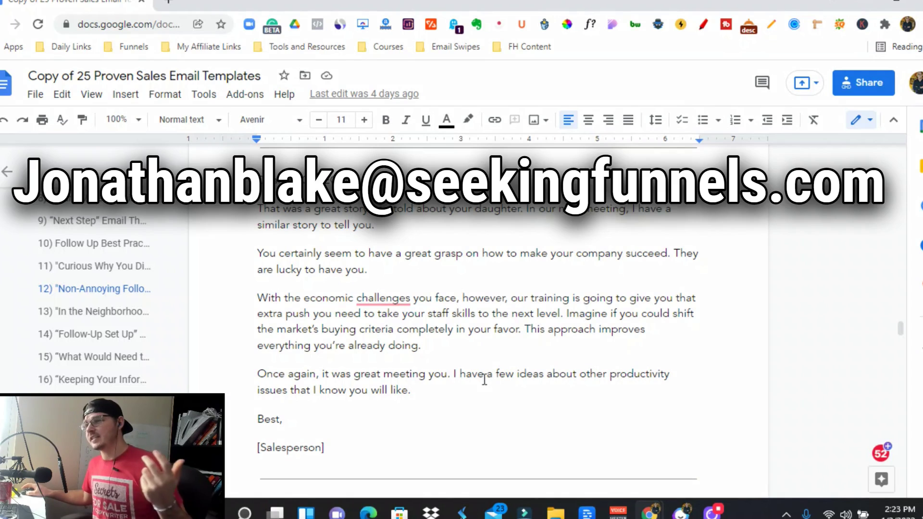
{"action": "scroll", "coordinate": [478, 369], "scroll_direction": "up", "scroll_amount": 15}
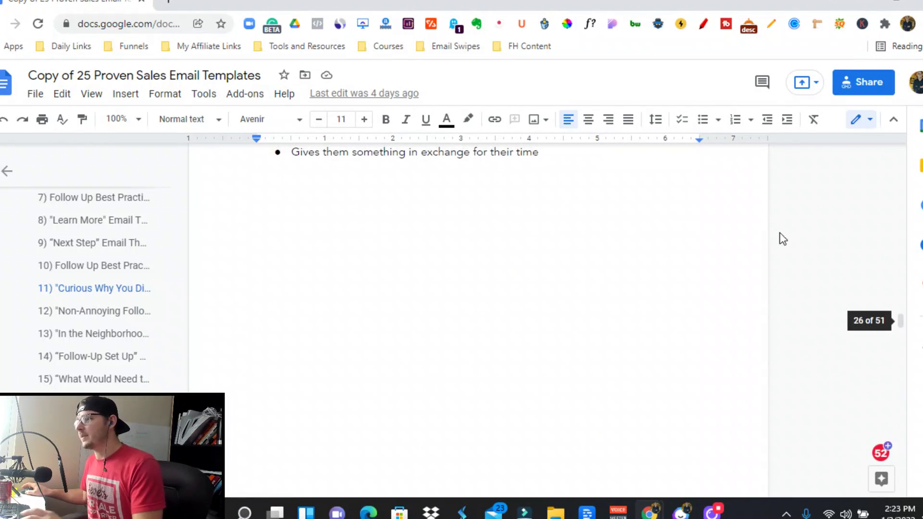
{"action": "scroll", "coordinate": [877, 200], "scroll_direction": "up", "scroll_amount": 8}
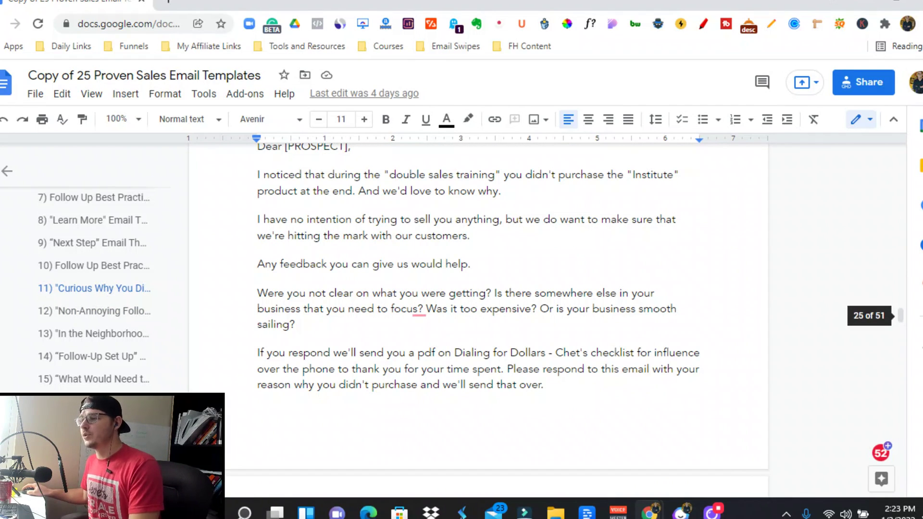